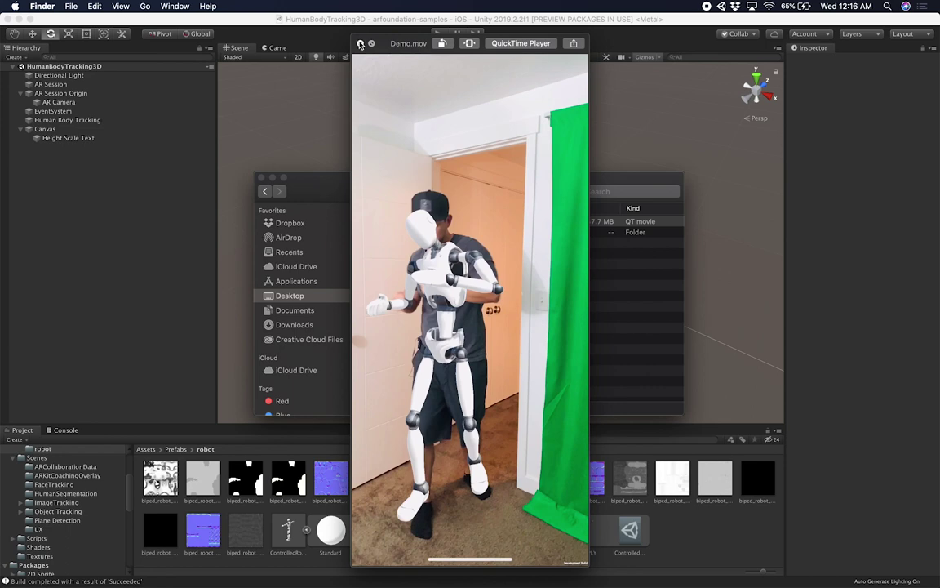
Close the Demo.mov preview and the Finder window, and select the Directional Light in the scene
left_click(360, 43)
left_click(360, 43)
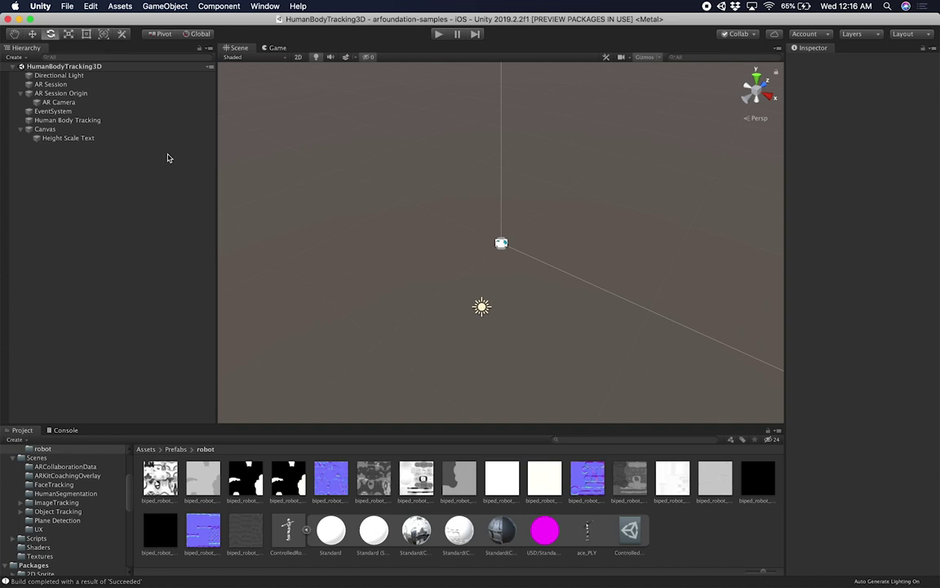
left_click(109, 78)
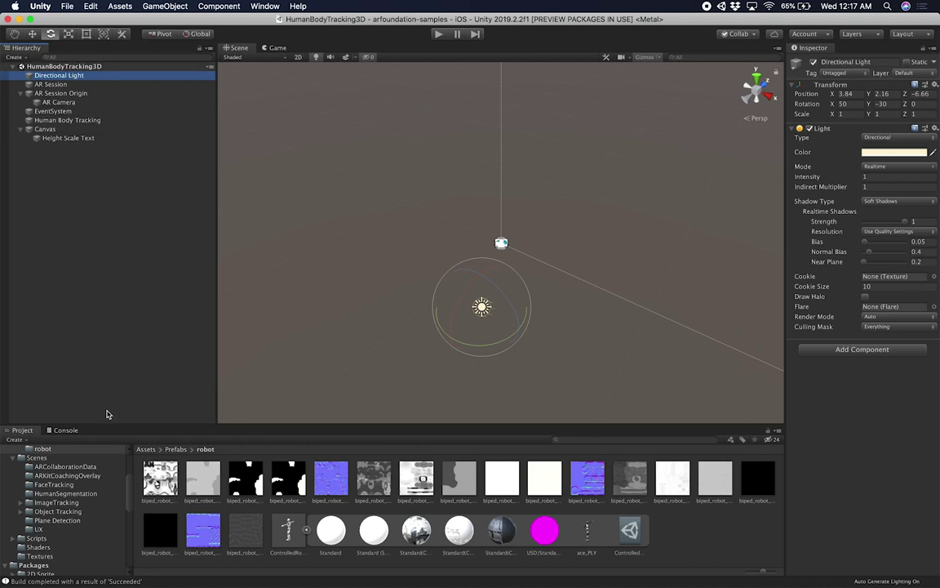
Switch to Chrome and check which Unity version the arfoundation-samples master branch requires in the README
key("super+Tab")
key("super+Tab")
key("super+Tab")
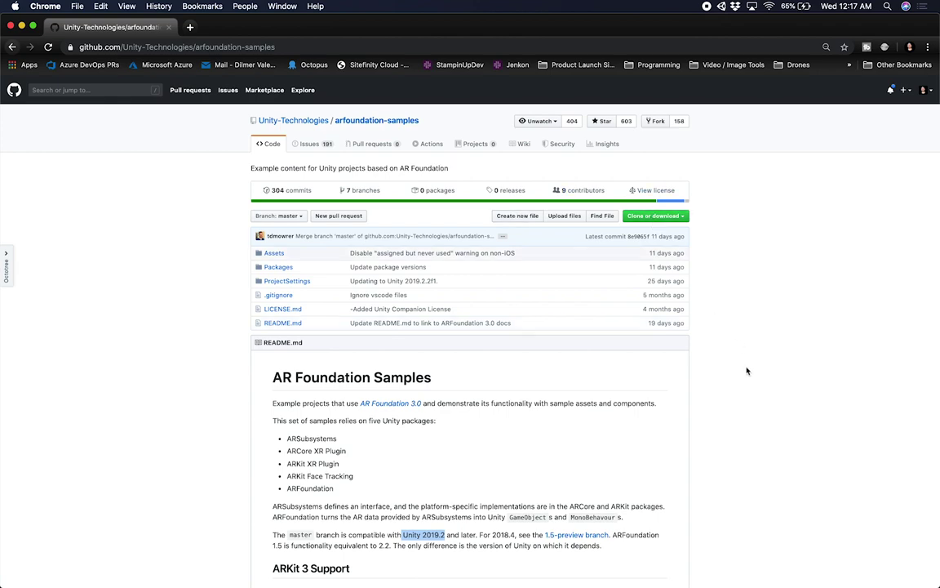
scroll(746, 371, "down", 5)
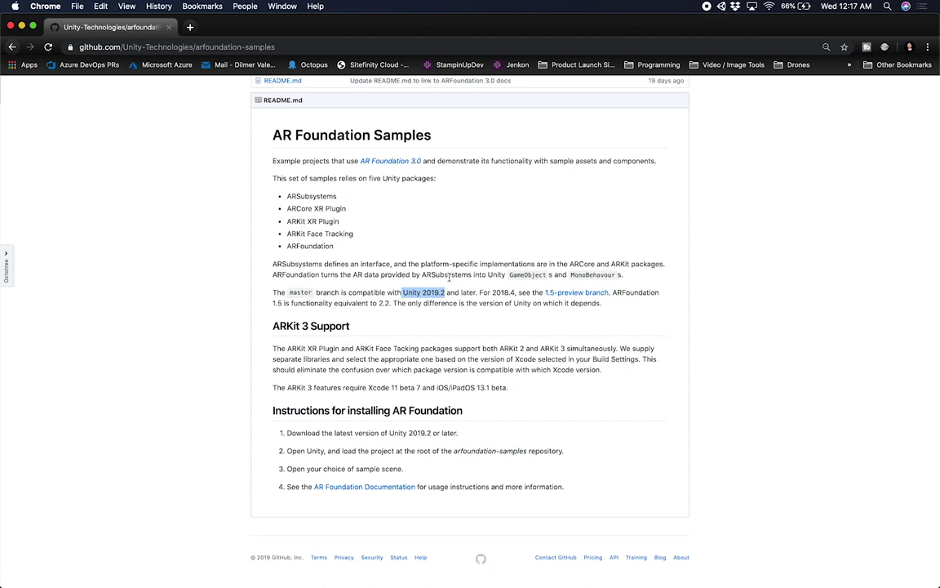
left_click_drag(403, 293, 441, 292)
Switch back to Unity and show the About Unity information to check the installed version
key("super+Tab")
left_click(37, 6)
left_click(40, 21)
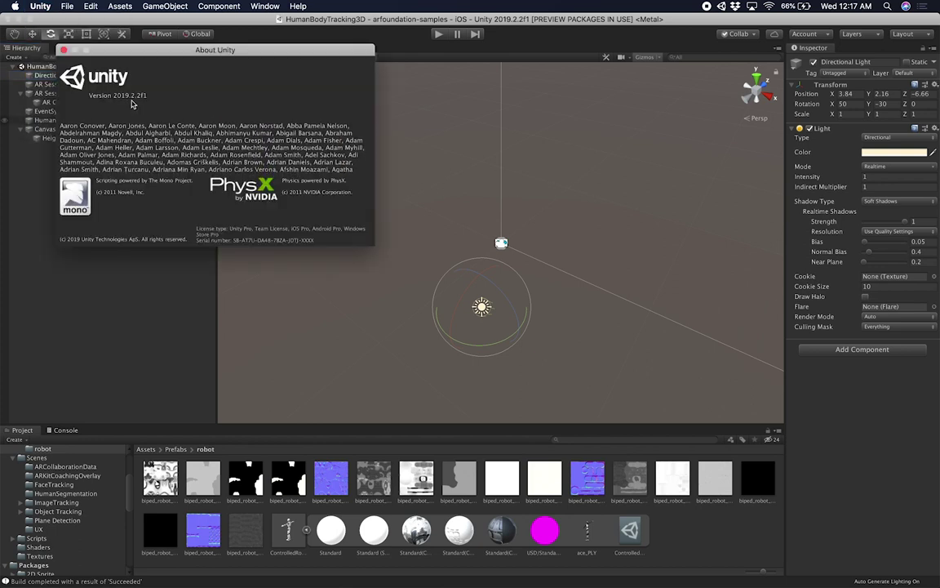
Return to Chrome and read the README's required Unity packages, Unity version, and the ARKit 3 Xcode and iOS requirements
key("super+Tab")
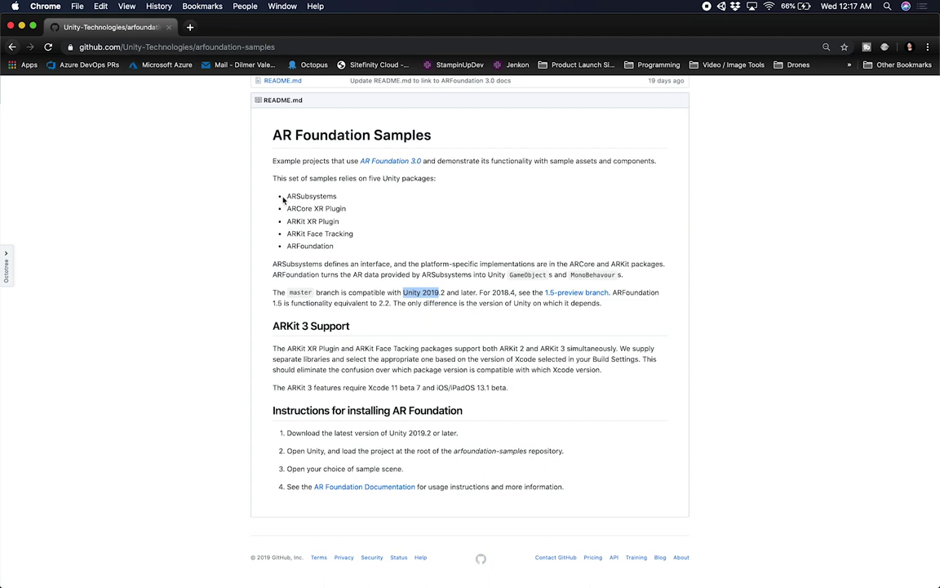
left_click_drag(284, 199, 311, 227)
left_click(349, 248)
left_click_drag(260, 173, 284, 178)
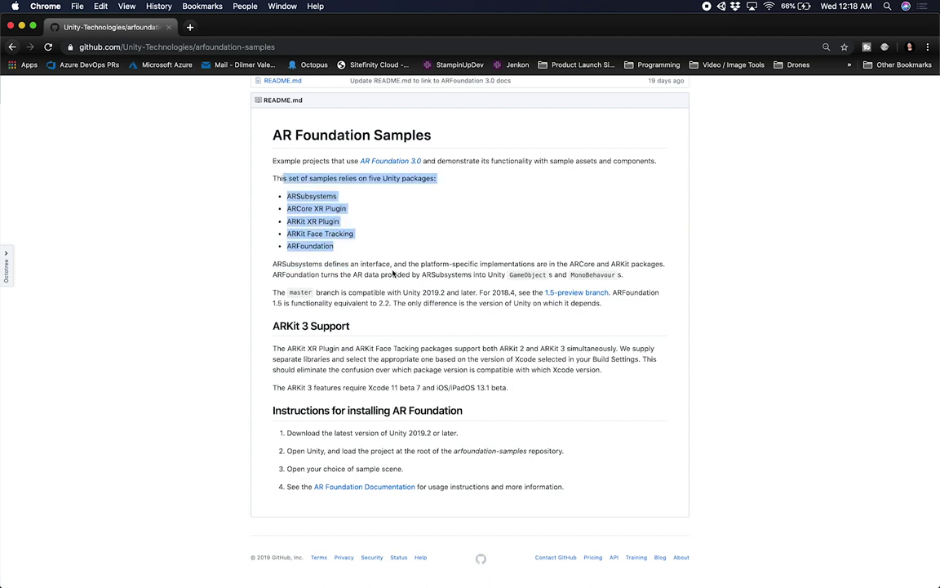
left_click_drag(403, 292, 439, 293)
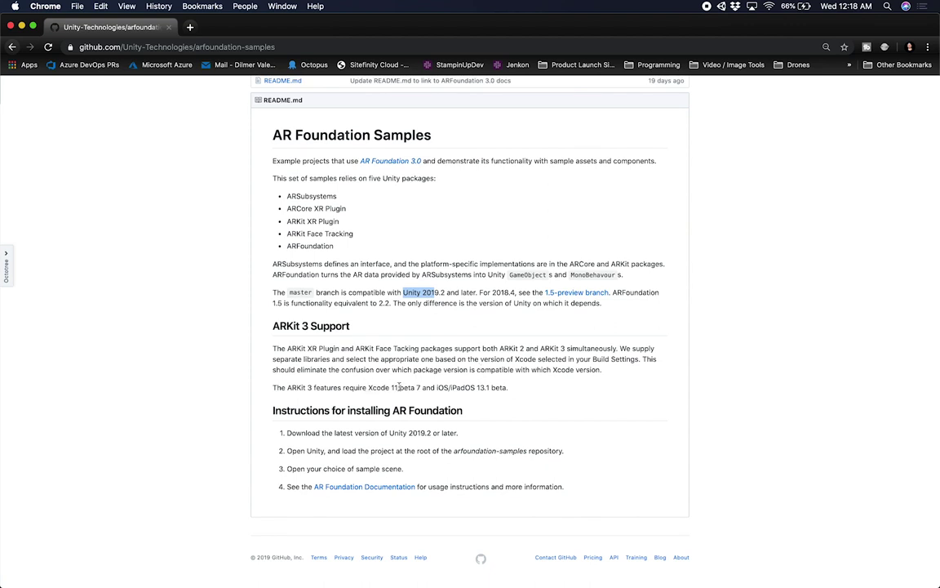
left_click_drag(421, 388, 369, 388)
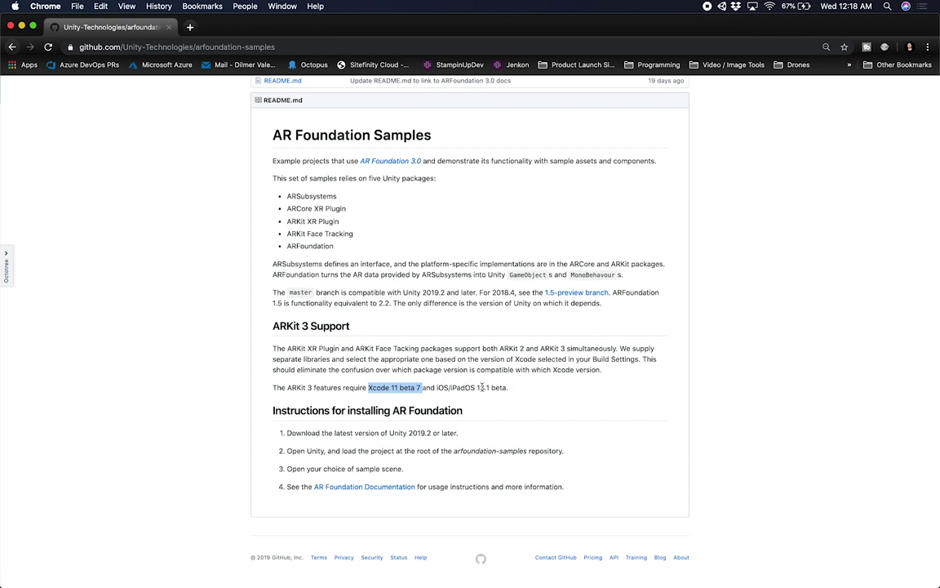
left_click_drag(515, 389, 249, 389)
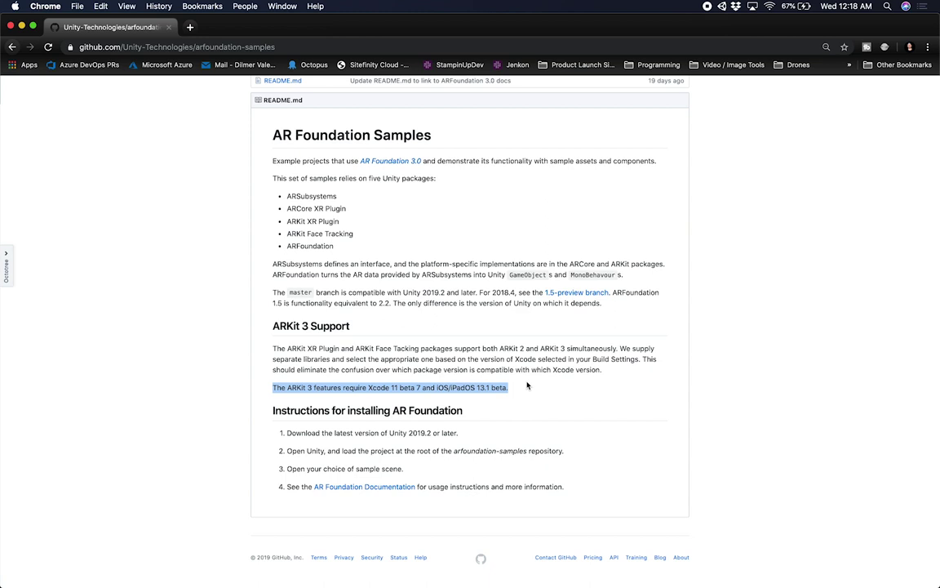
Switch to Unity, collapse the Prefabs folder and open the HumanSegmentation folder under Assets > Scenes
key("super+Tab")
left_click(143, 212)
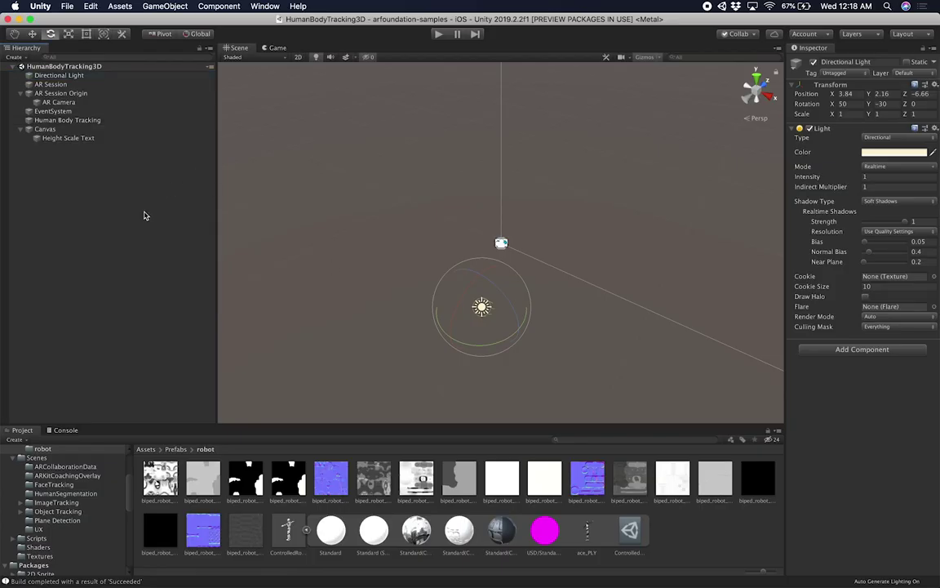
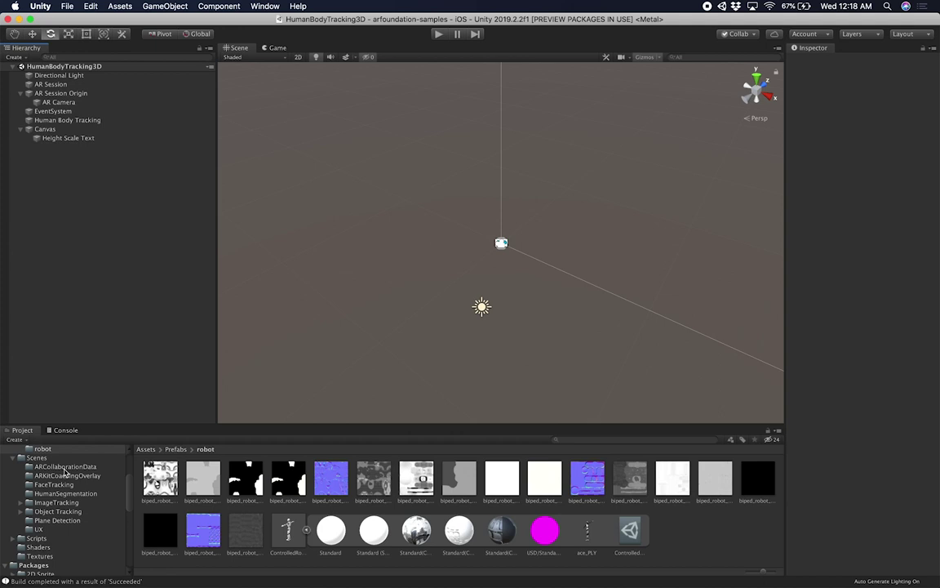
scroll(62, 477, "up", 1)
scroll(54, 466, "up", 3)
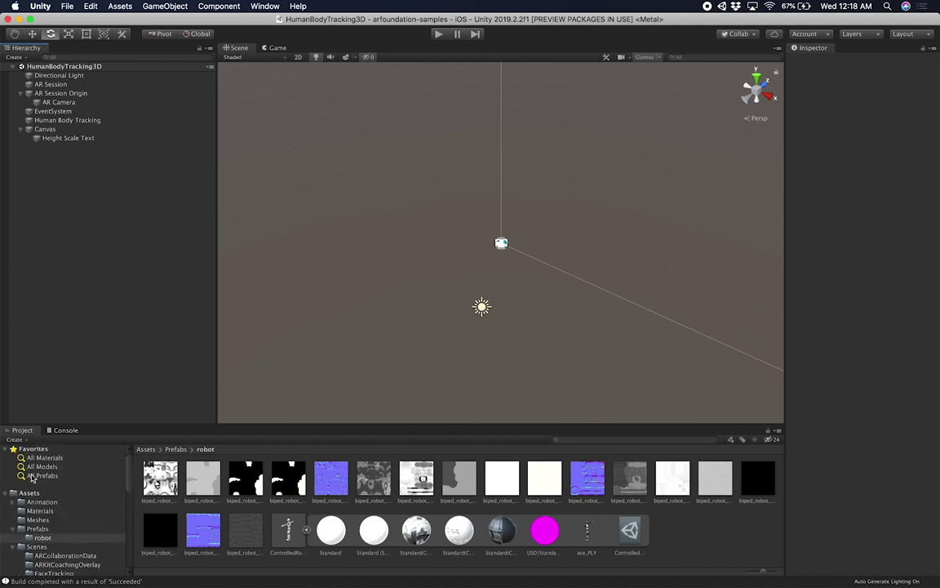
left_click(21, 528)
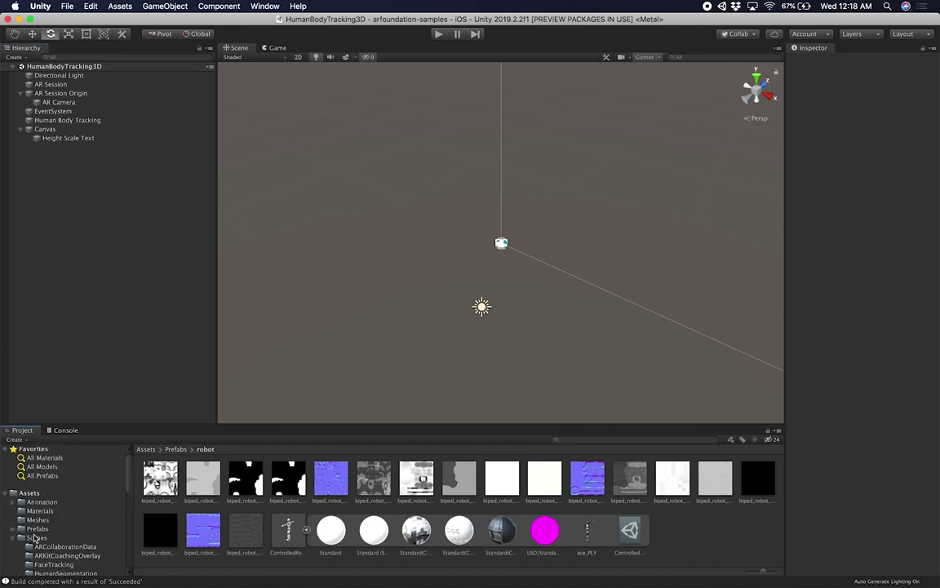
left_click(38, 538)
scroll(66, 539, "down", 3)
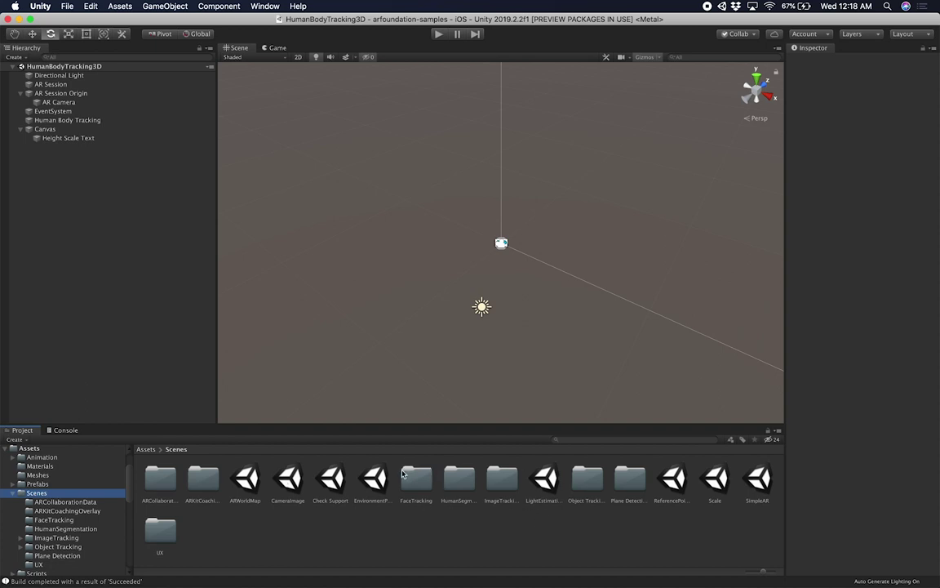
left_click(64, 529)
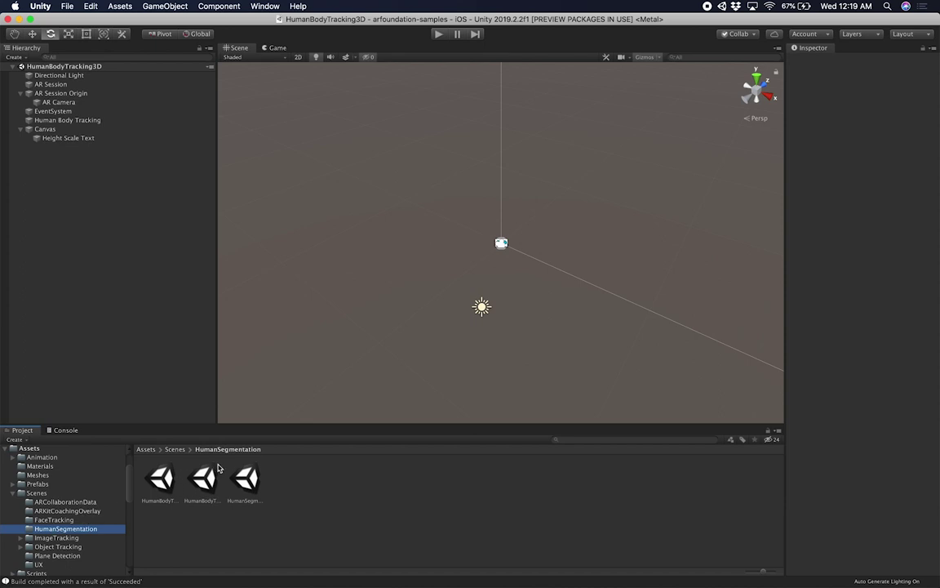
Review the HumanBodyTracking2D, HumanBodyTracking3D and HumanSegmentationImages scene assets, ending with HumanBodyTracking3D selected
left_click(163, 480)
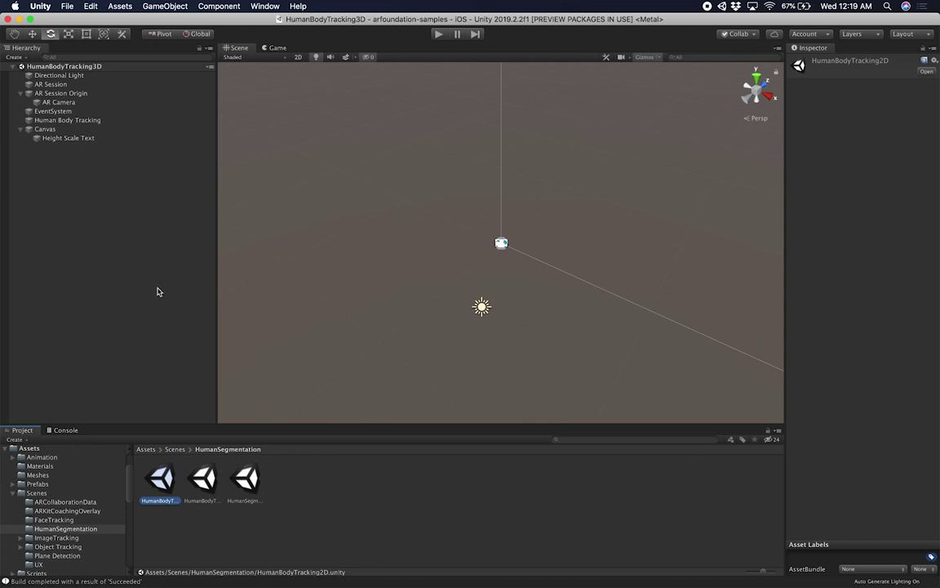
left_click(205, 480)
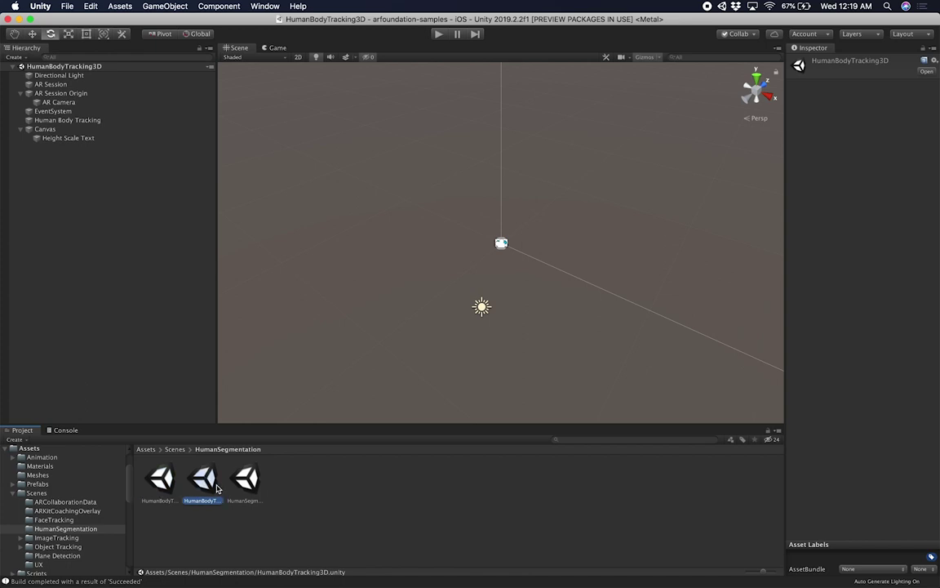
left_click(245, 480)
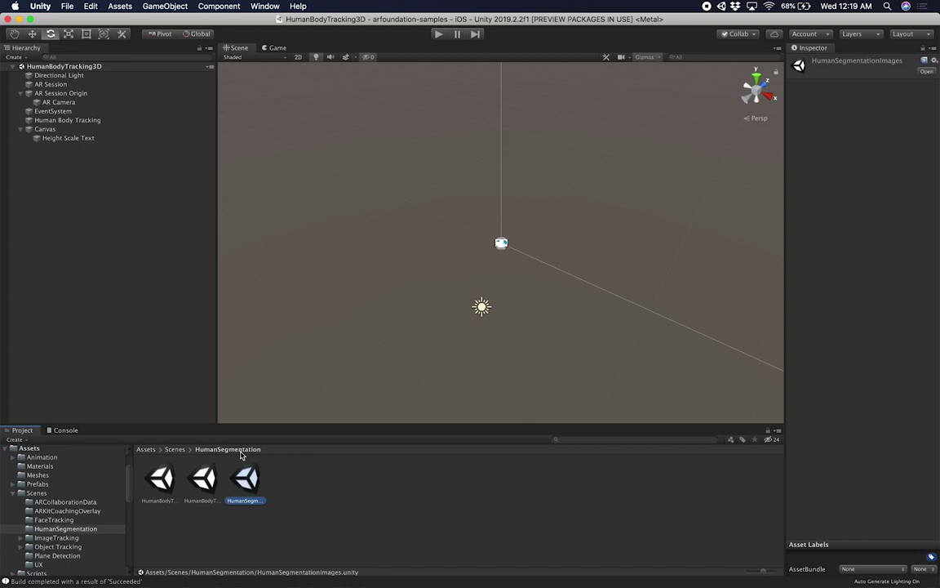
left_click(206, 485)
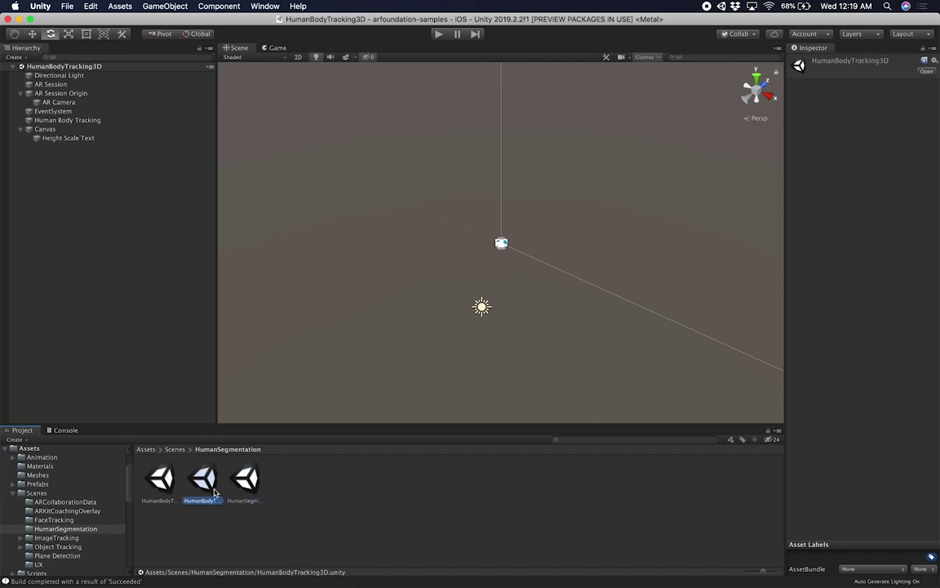
Inspect the components of the Directional Light, AR Session and AR Session Origin objects in turn
left_click(72, 75)
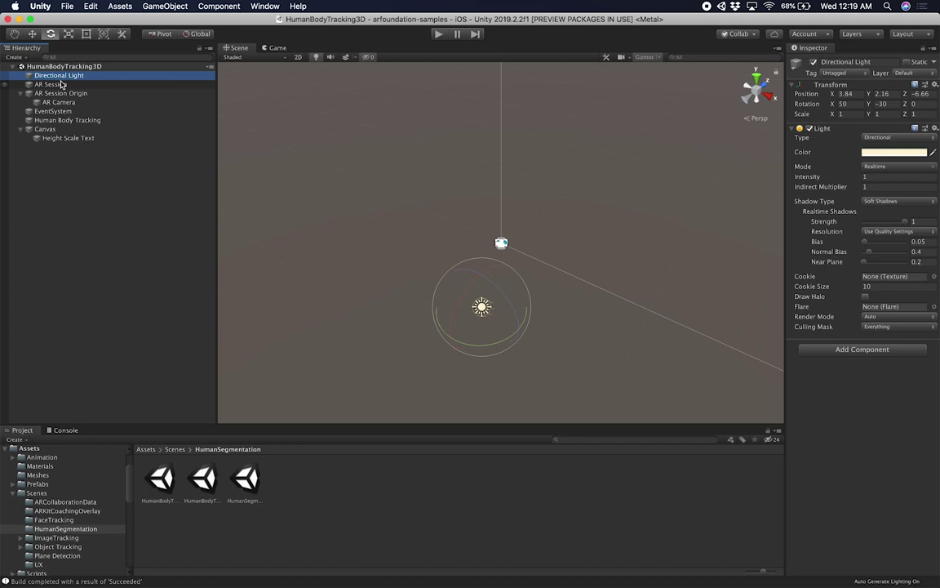
left_click(60, 84)
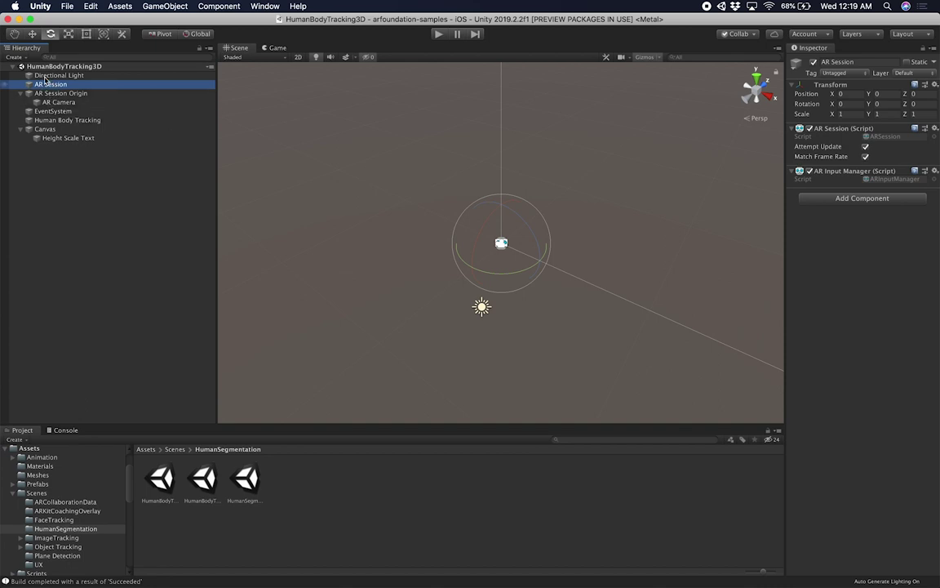
left_click(51, 93)
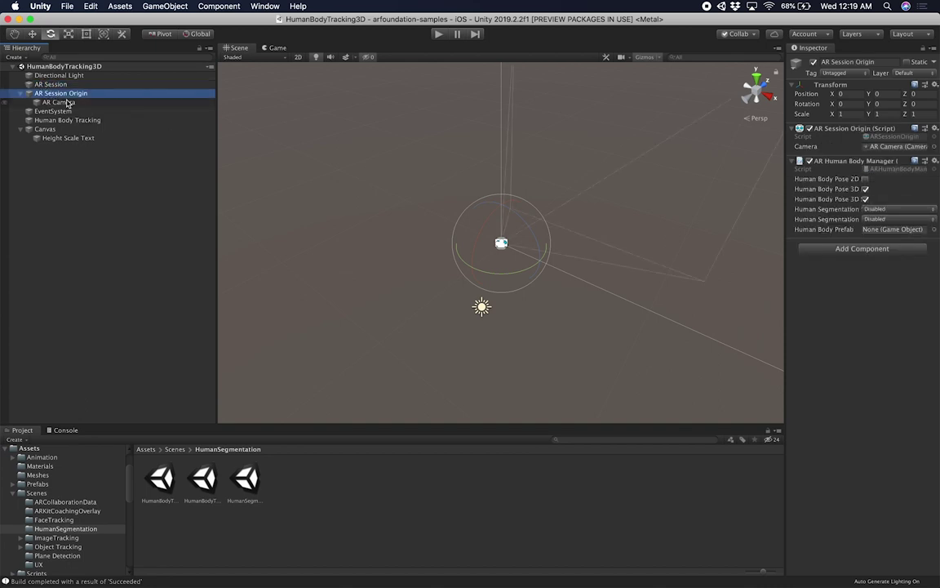
Widen the Inspector, read the AR Human Body Manager's pose and segmentation option descriptions, and select the HumanSegmentationImages scene asset
left_click_drag(782, 222, 542, 223)
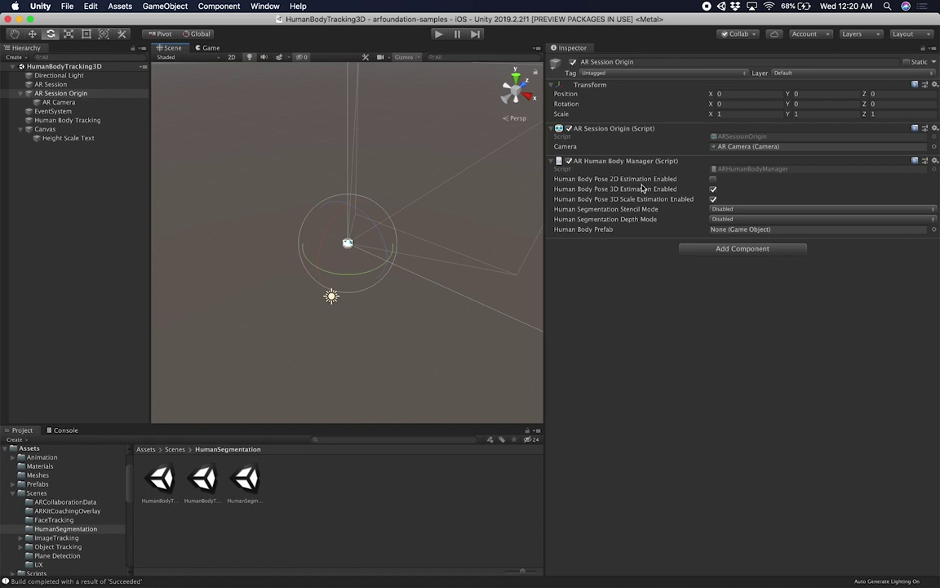
mouse_move(657, 180)
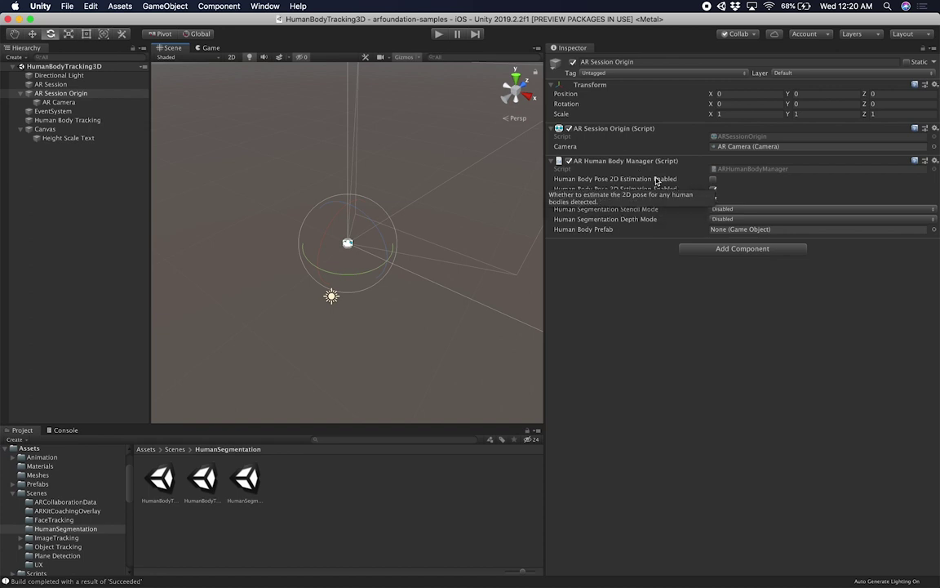
mouse_move(569, 190)
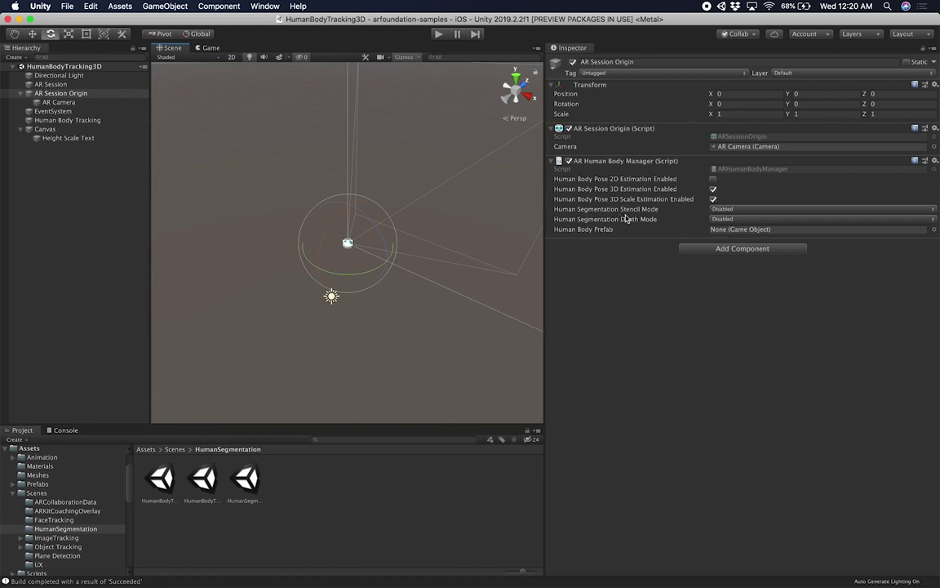
mouse_move(618, 225)
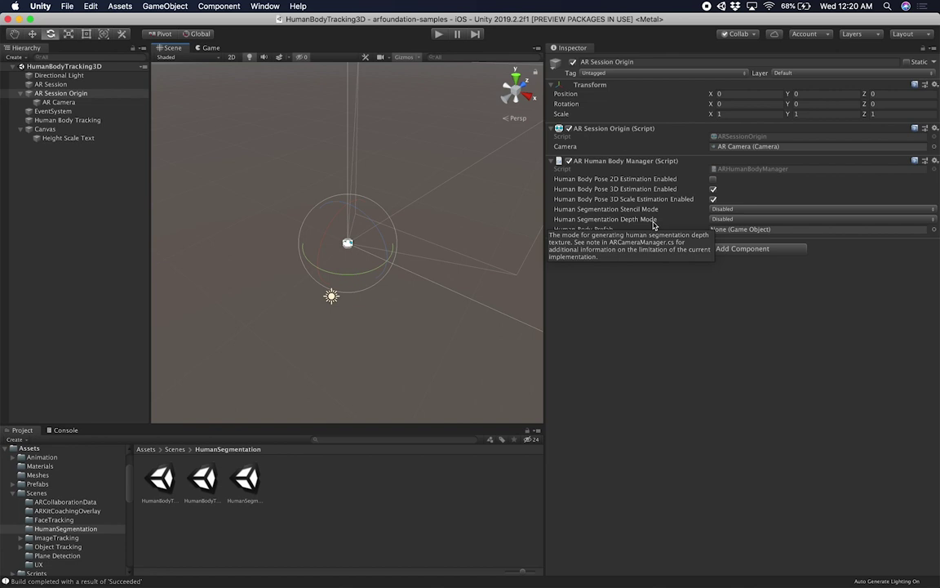
mouse_move(650, 214)
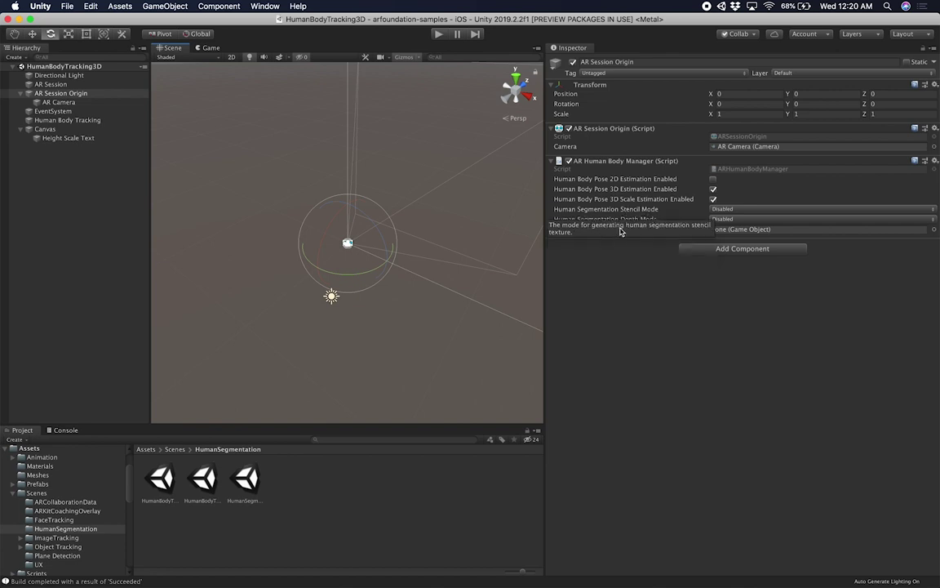
mouse_move(634, 244)
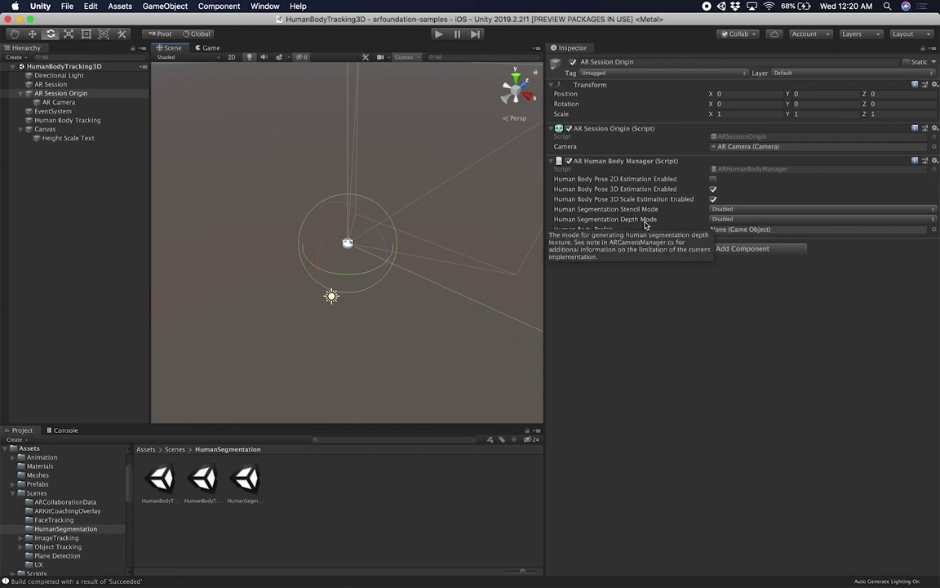
left_click(248, 484)
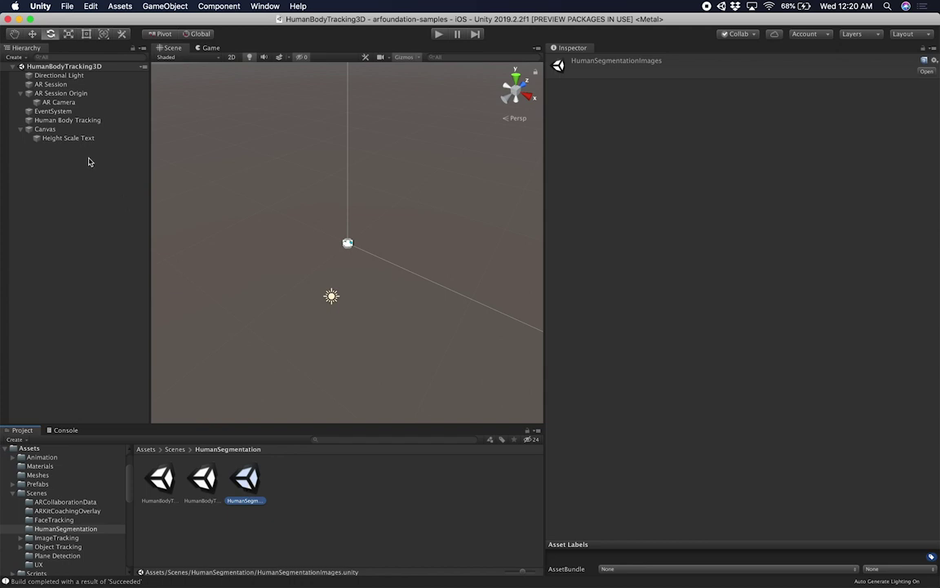
Review the Human Body Tracking and AR Session Origin components, locating the tracker's ControlledRobot skeleton prefab in the project
left_click(69, 120)
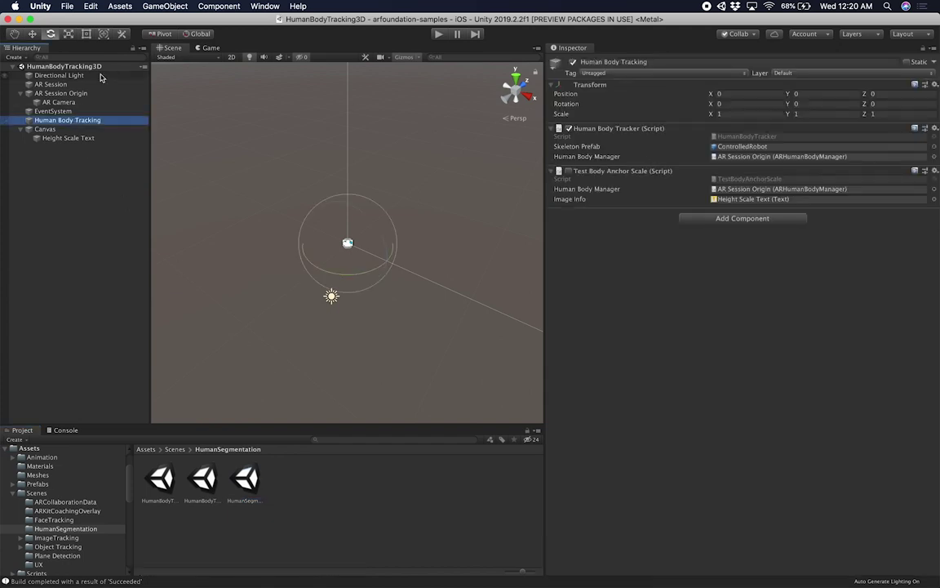
left_click(68, 91)
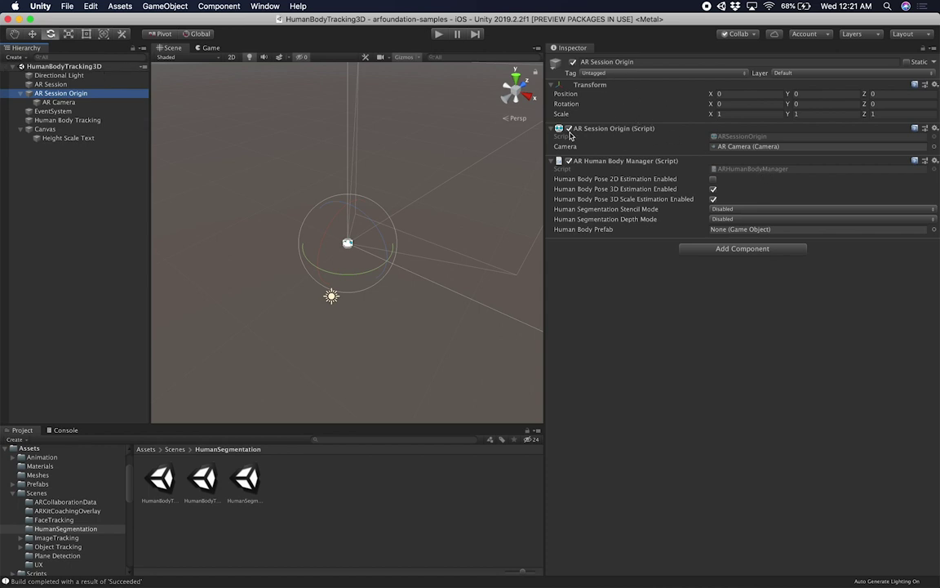
left_click(77, 111)
left_click(71, 121)
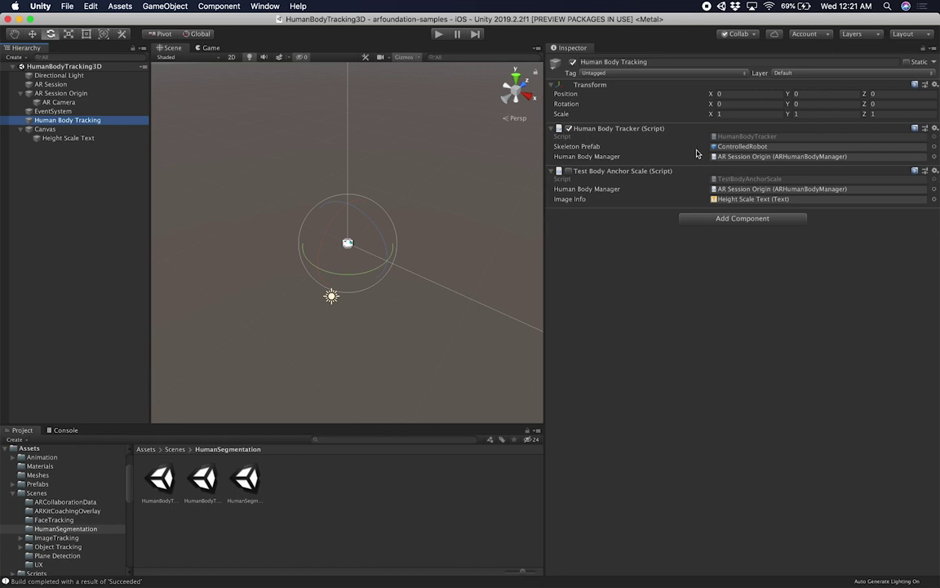
left_click(725, 147)
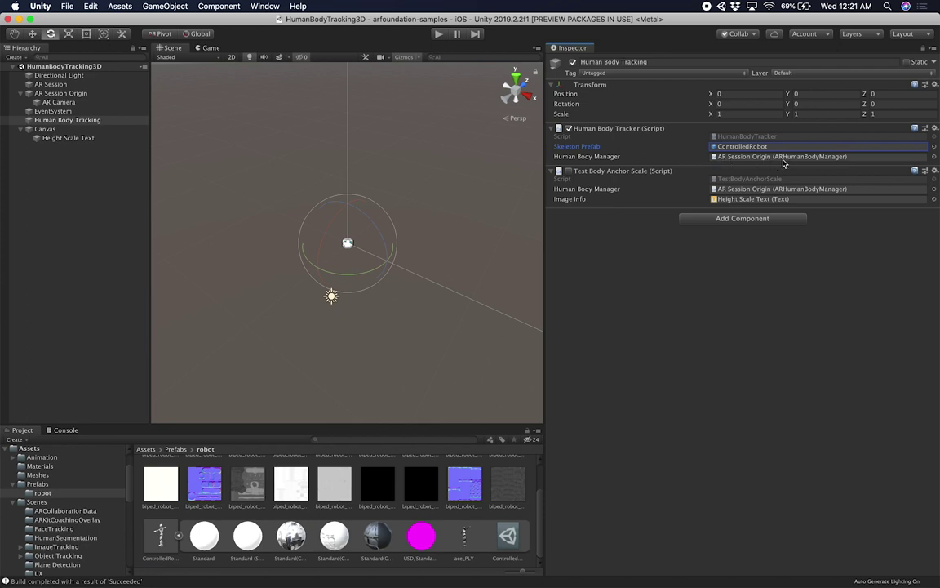
left_click(57, 93)
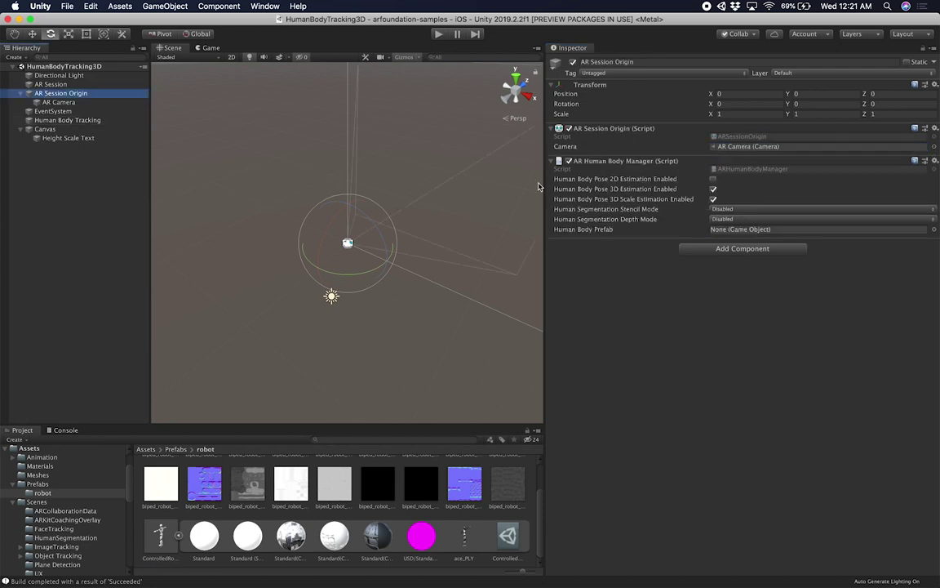
Open the ControlledRobot skeleton prefab assigned to Human Body Tracking and examine its static mesh and joint hierarchy at full width
left_click(82, 120)
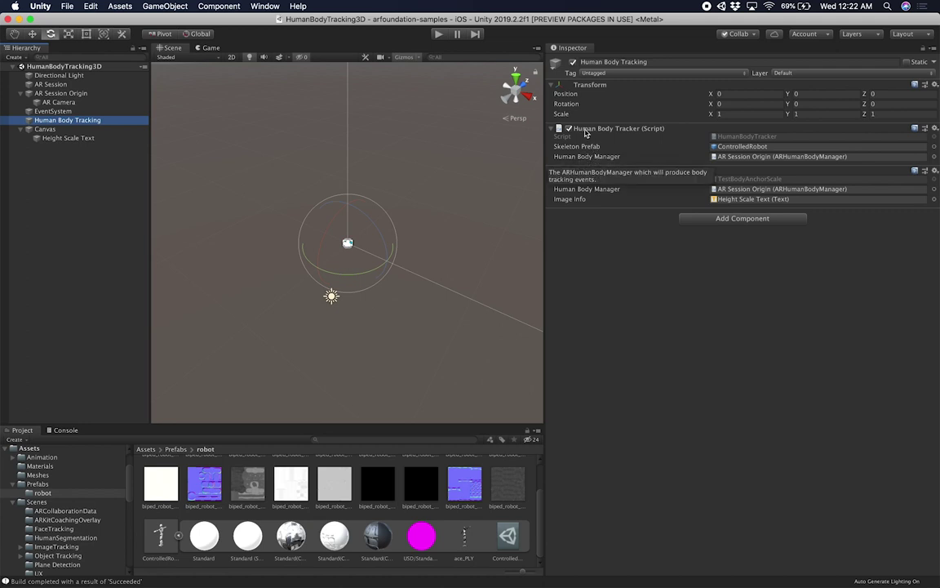
left_click(735, 146)
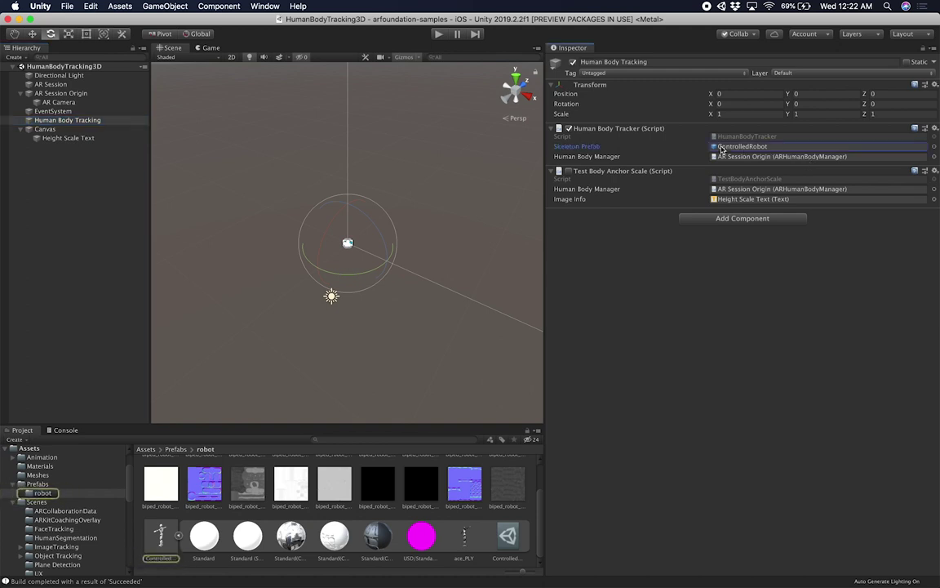
double_click(161, 539)
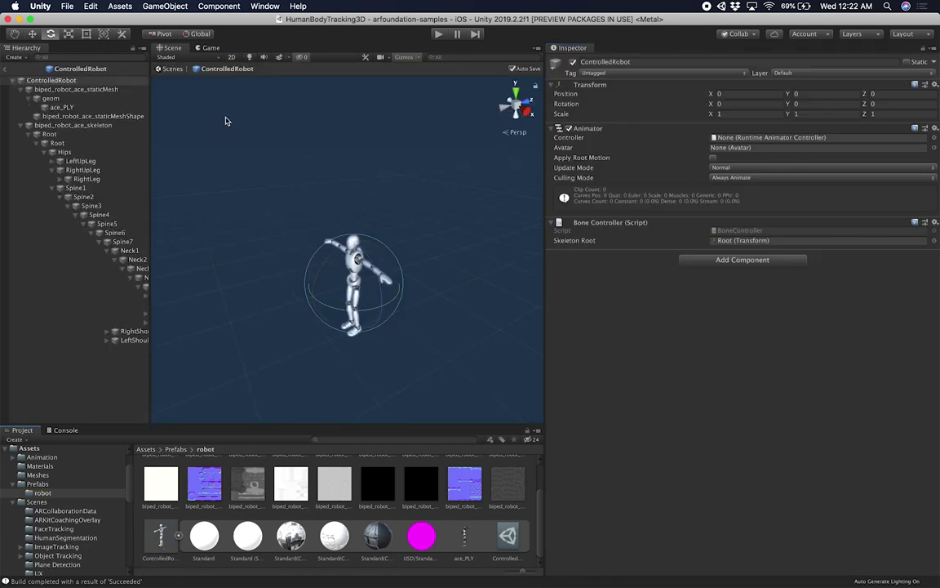
left_click_drag(150, 130, 240, 138)
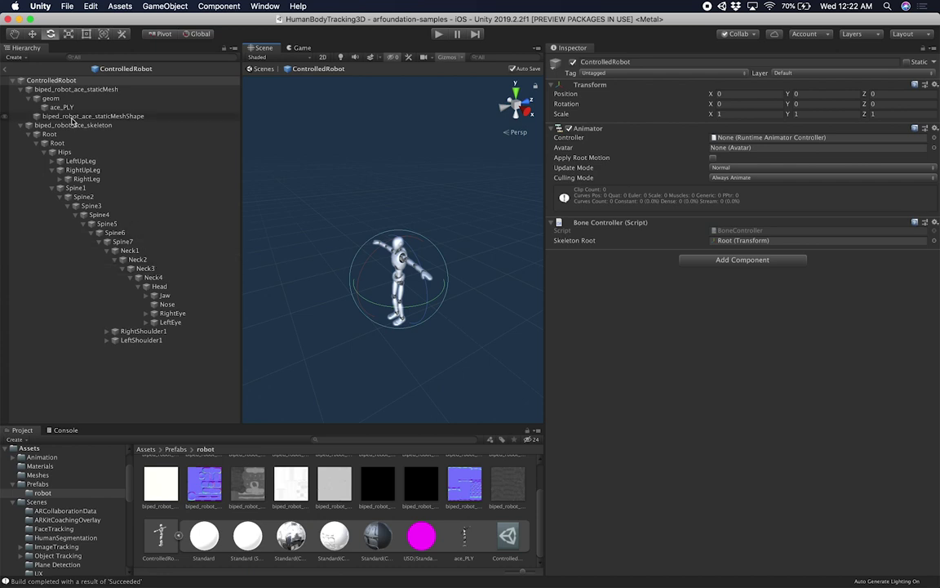
left_click(74, 90)
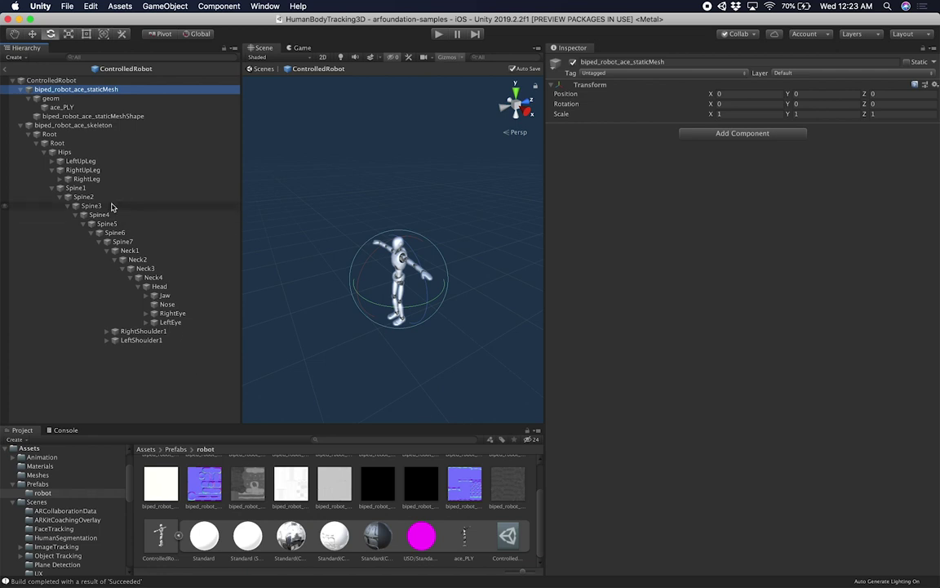
Return to the HumanBodyTracking3D scene and open the Human Body Tracking object's HumanBodyTracker script in Visual Studio Code
left_click(7, 72)
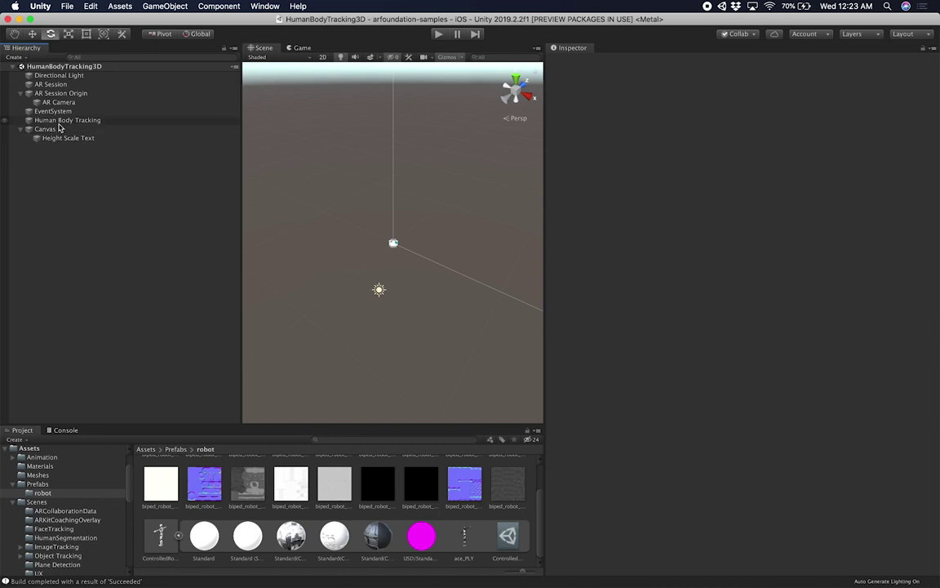
left_click(59, 123)
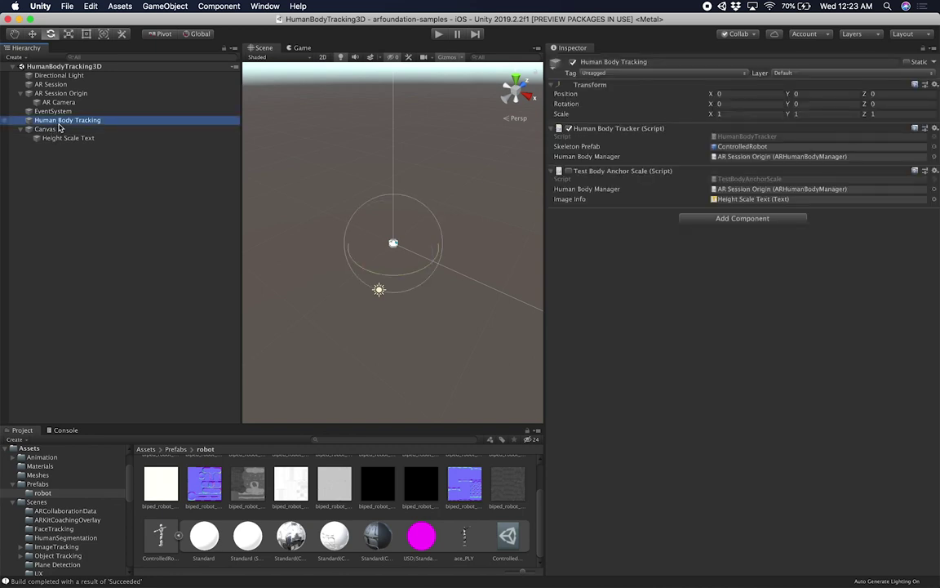
left_click(723, 146)
double_click(743, 137)
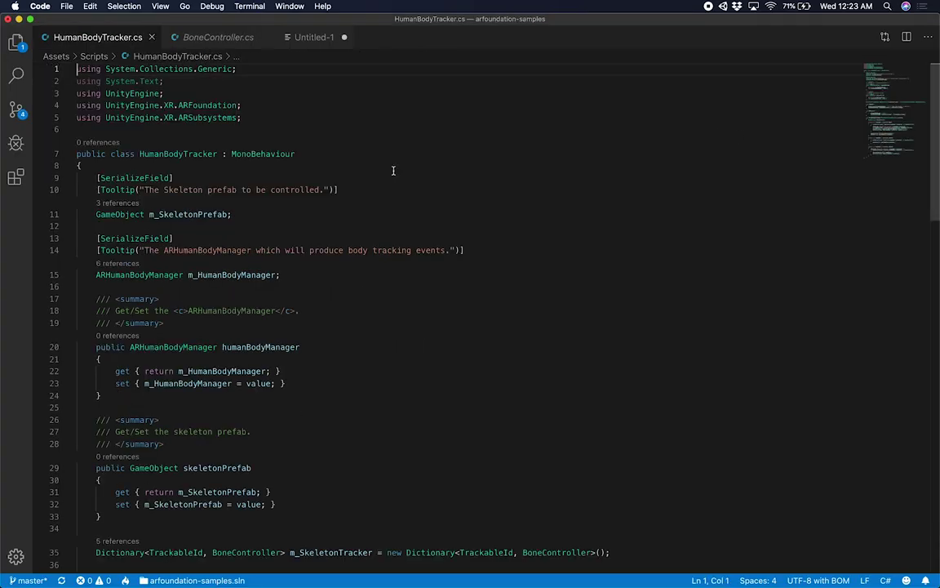